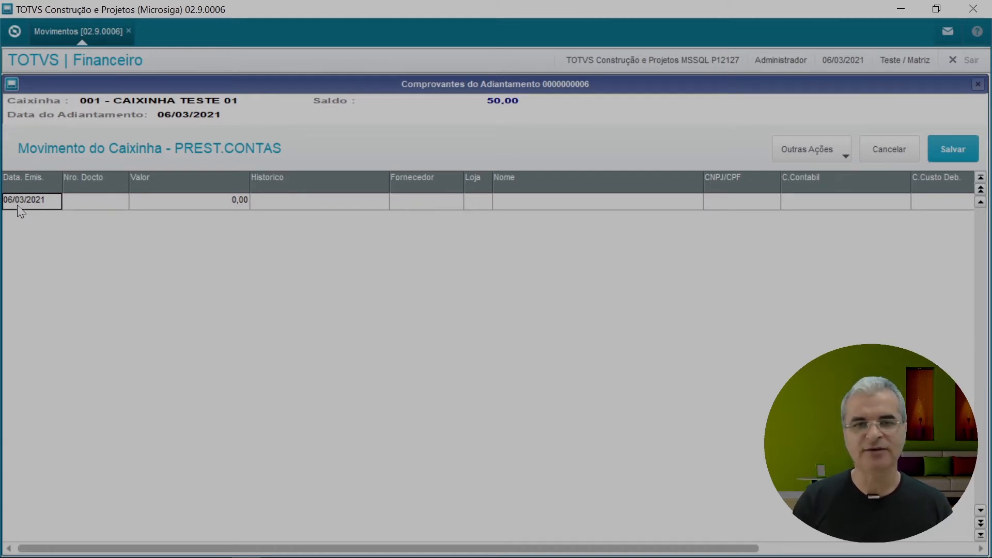
Step: Enter document number 111111 with value 25,00 in the first receipt row
key("Right")
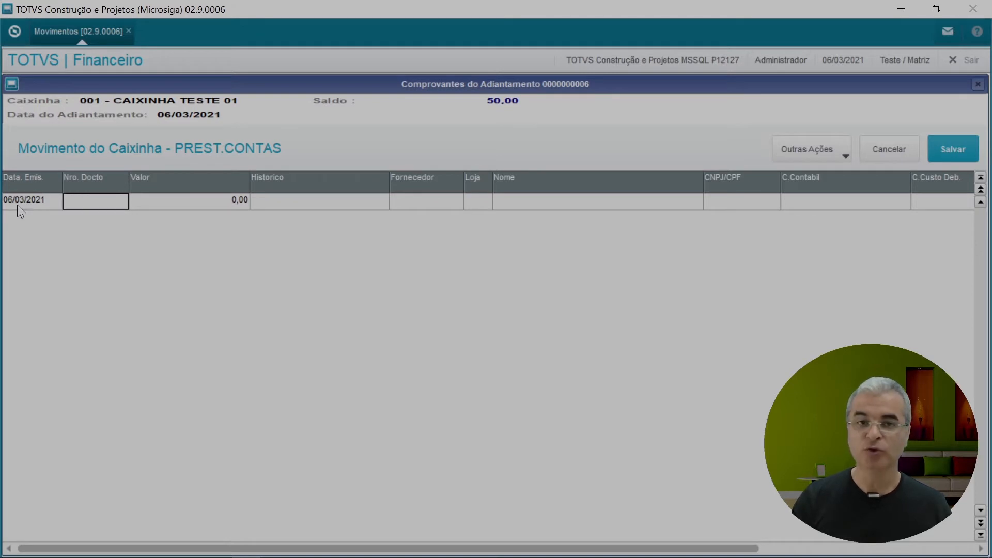
key("Return")
type("111111")
key("Return")
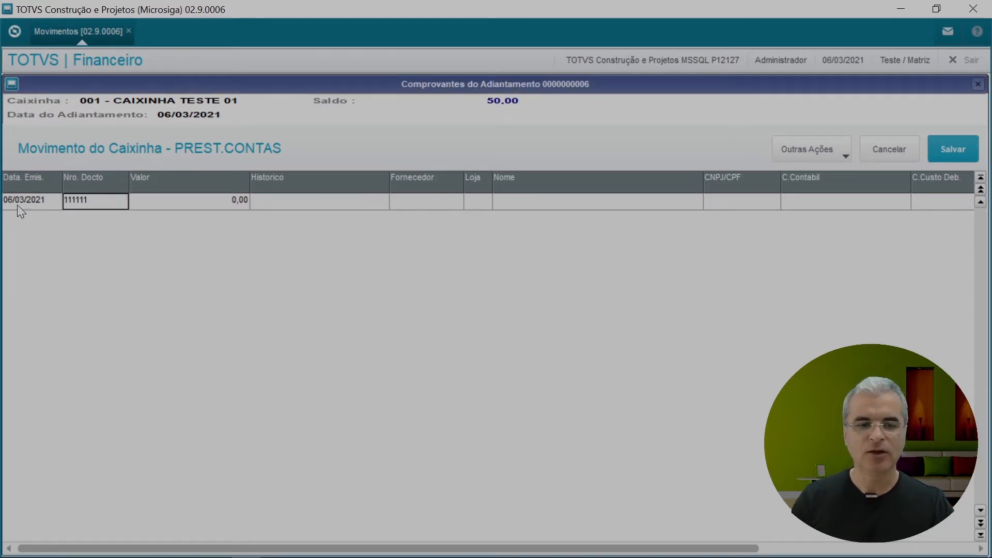
type("2")
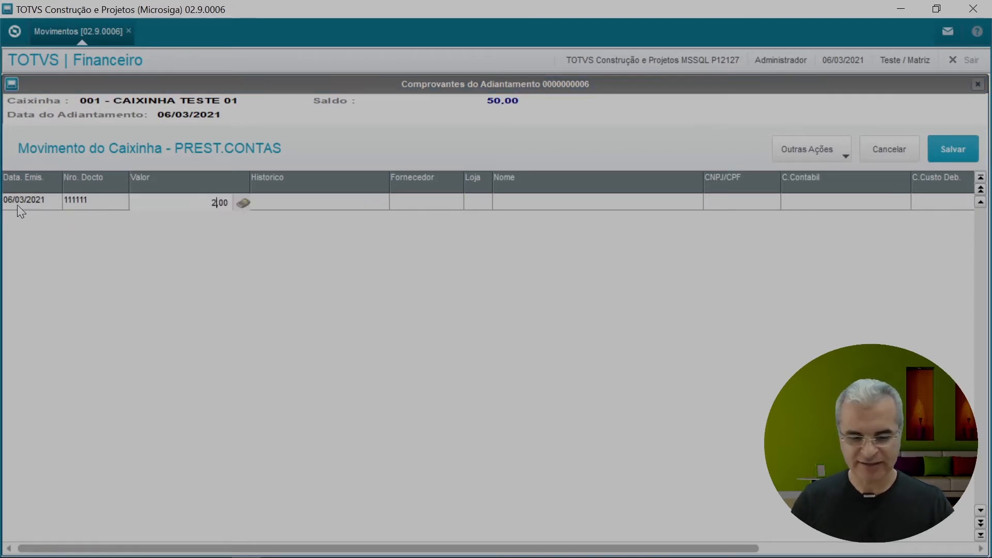
type("5")
key("Return")
Step: Give the receipt description TESTE 01 and debit cost centre 01001
type("TE")
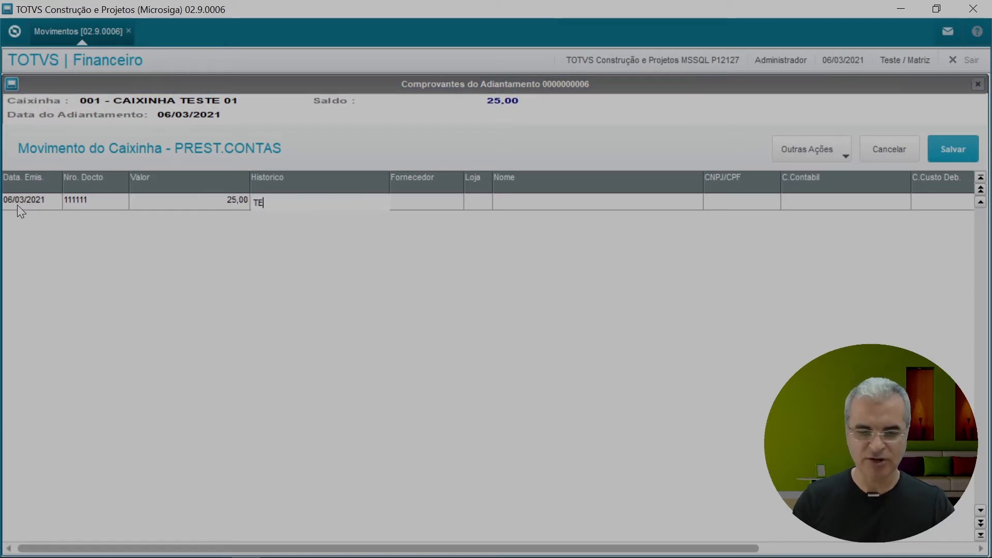
type("STE 01")
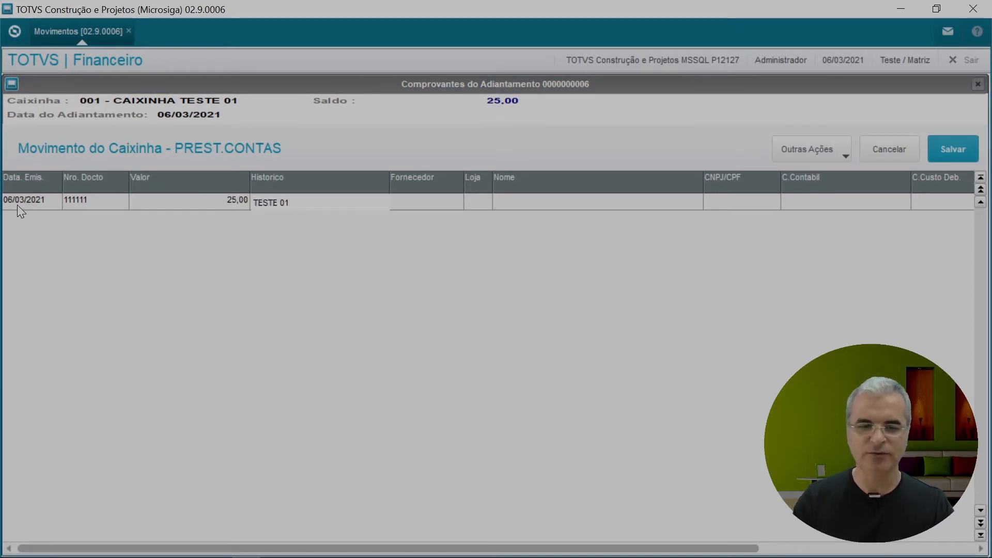
key("Return")
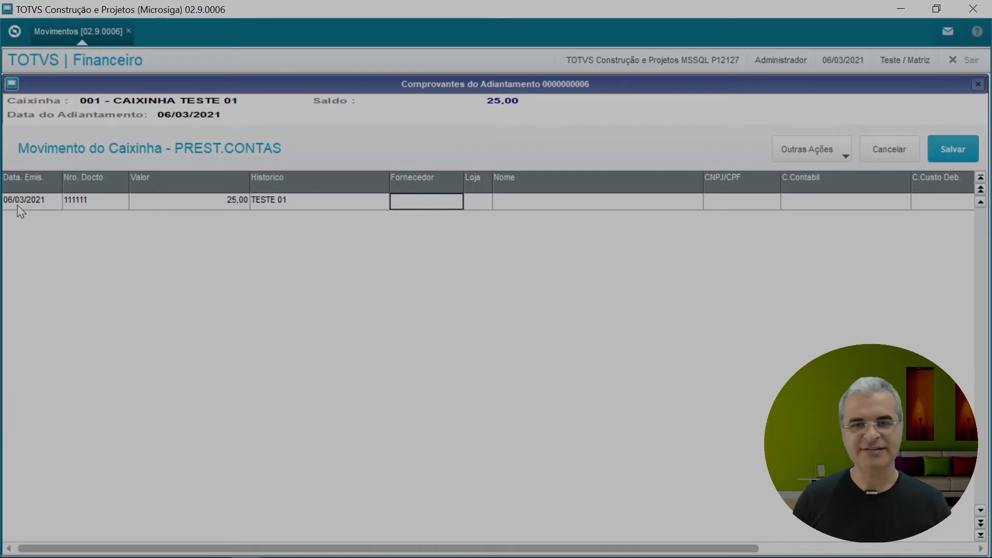
key("Return")
key("Return")
key("Return")
key("Return")
key("Return")
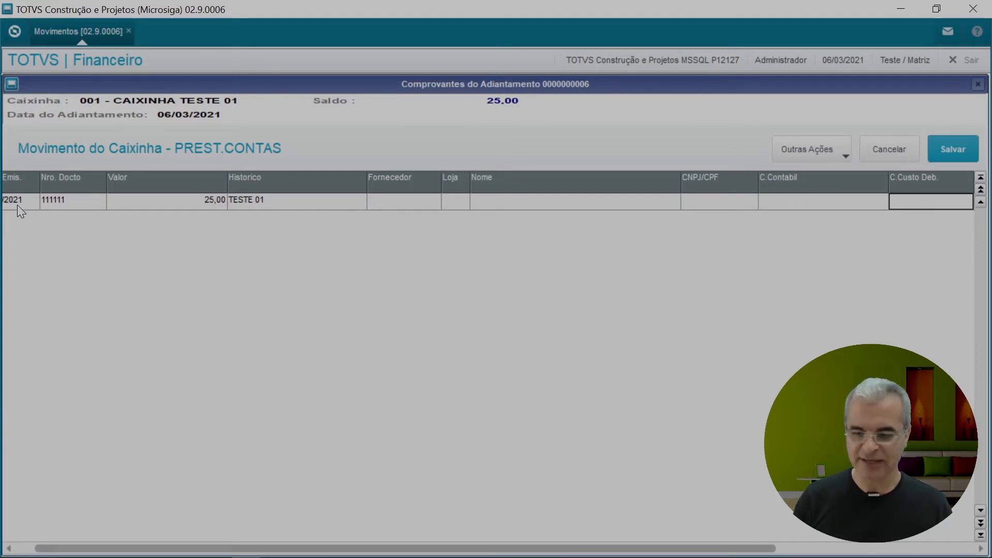
key("Return")
type("01")
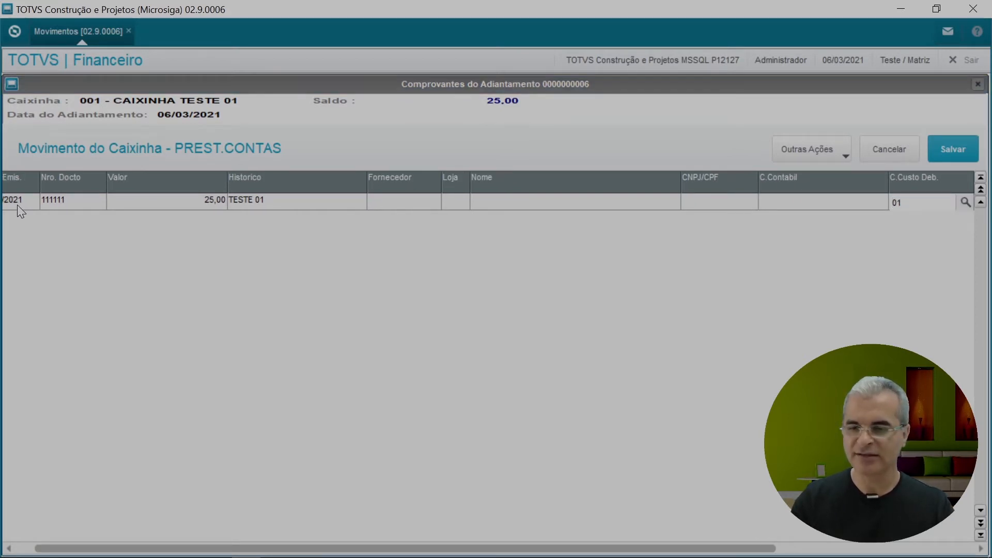
type("001")
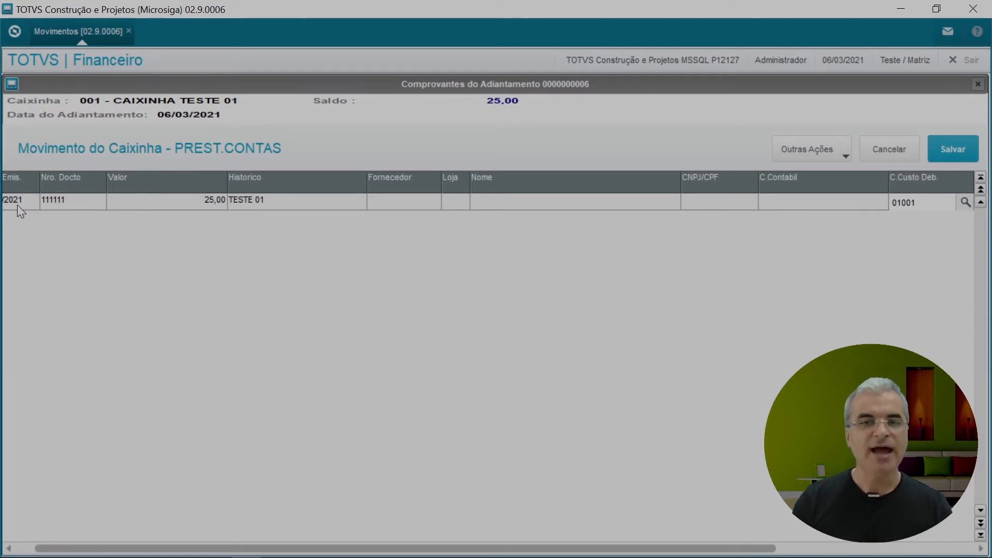
key("Return")
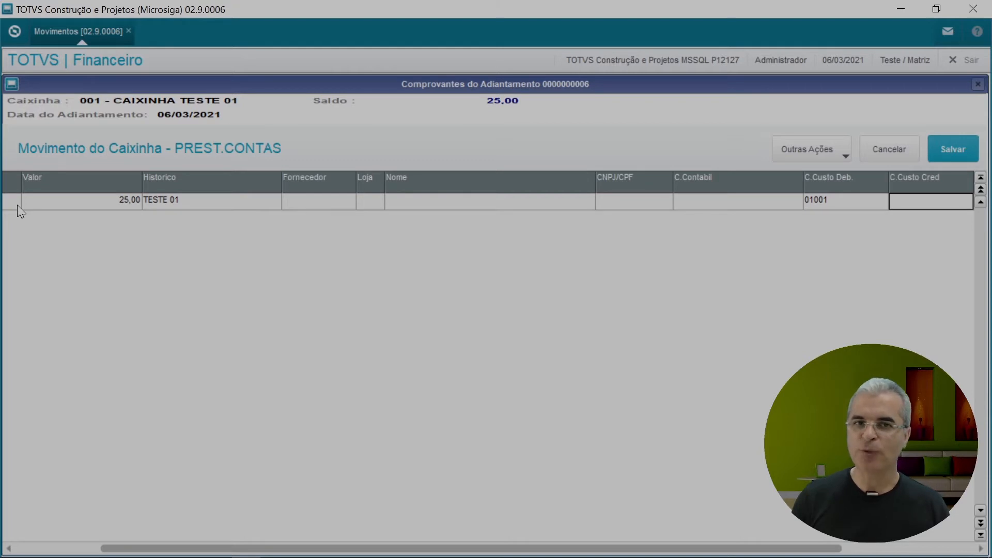
key("Left")
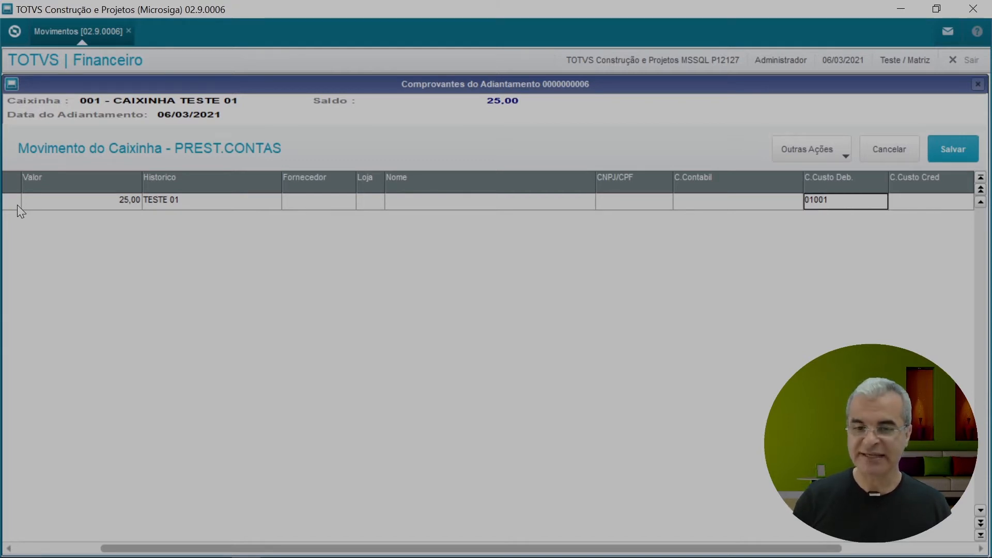
key("Left")
key("Left")
key("Left")
key("Left")
key("Left")
key("Left")
key("Left")
key("Left")
key("Left")
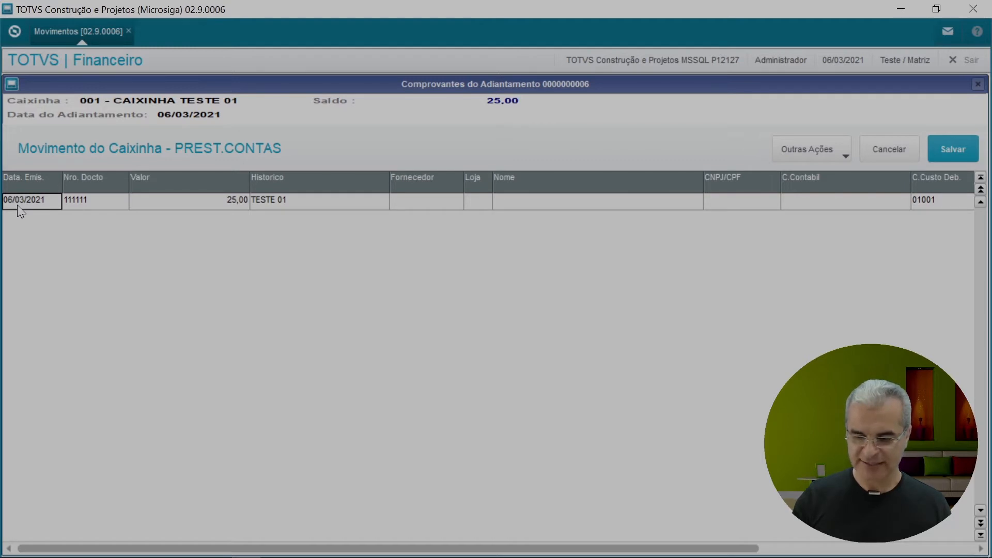
Step: Add a second receipt row with document 22222 and value 25,00
key("Down")
key("Right")
key("Return")
type("22222")
key("Return")
key("Return")
type("25")
key("Return")
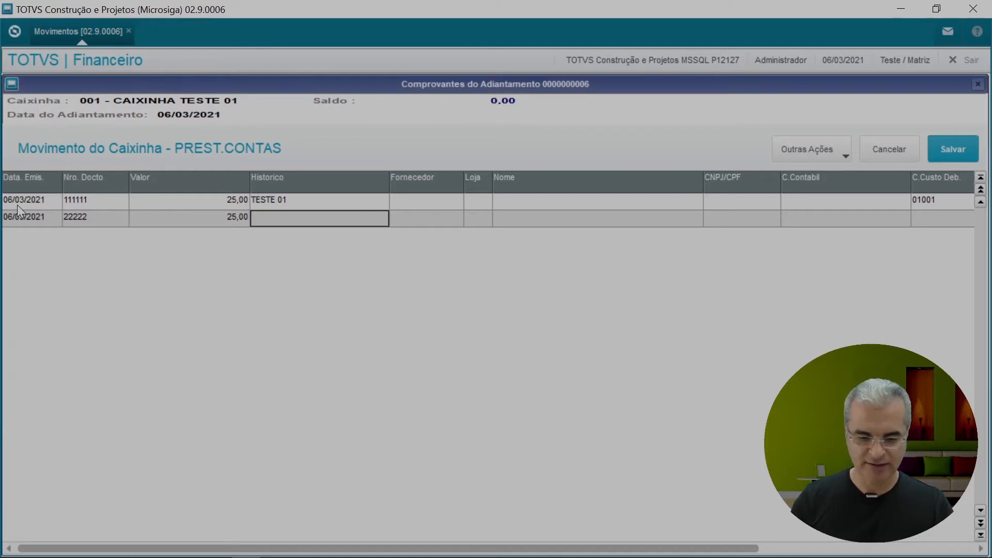
key("Return")
Step: Give receipt 22222 description TESTE 02 and debit cost centre 01001
type("TESTE 02")
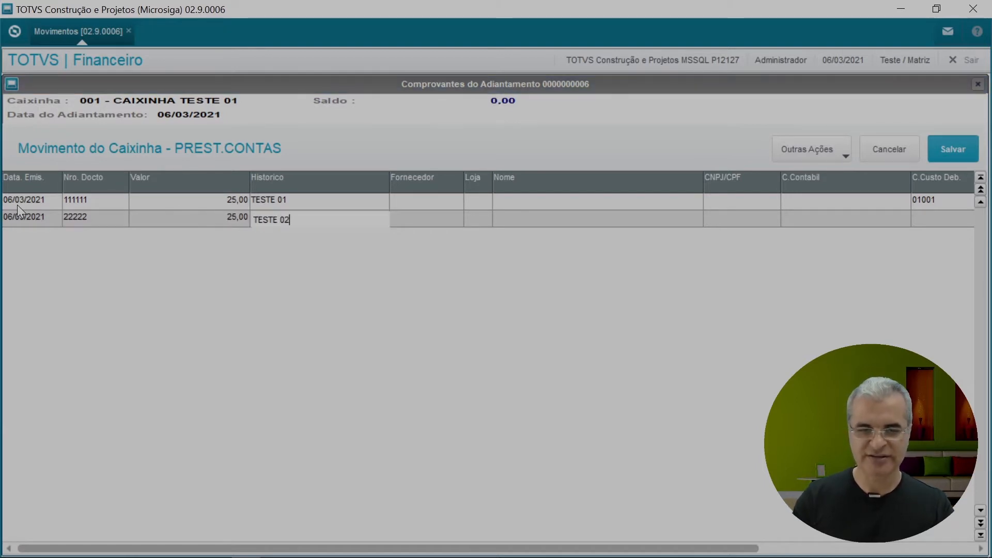
key("Return")
key("Return")
key("Return")
key("Return")
key("Return")
type("0100")
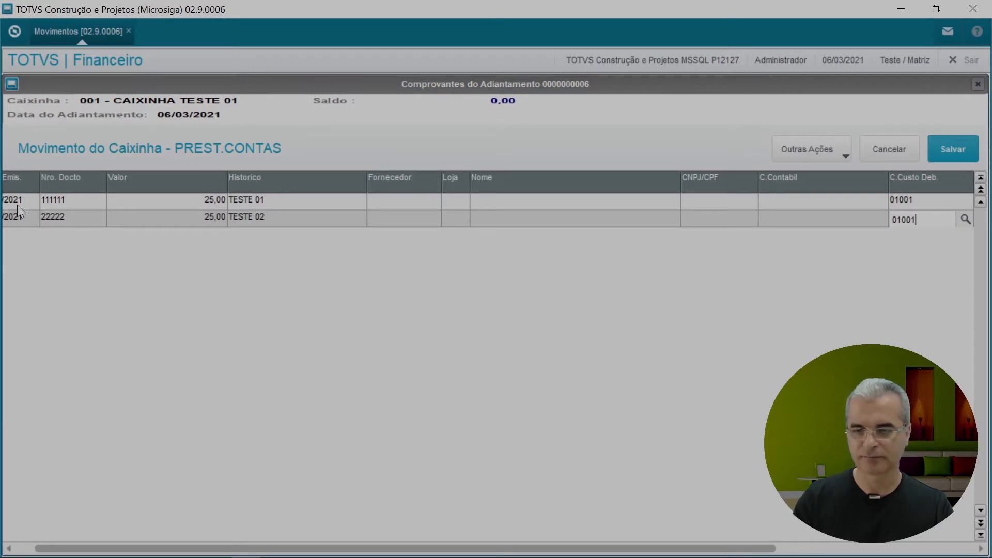
type("1")
key("Return")
key("Return")
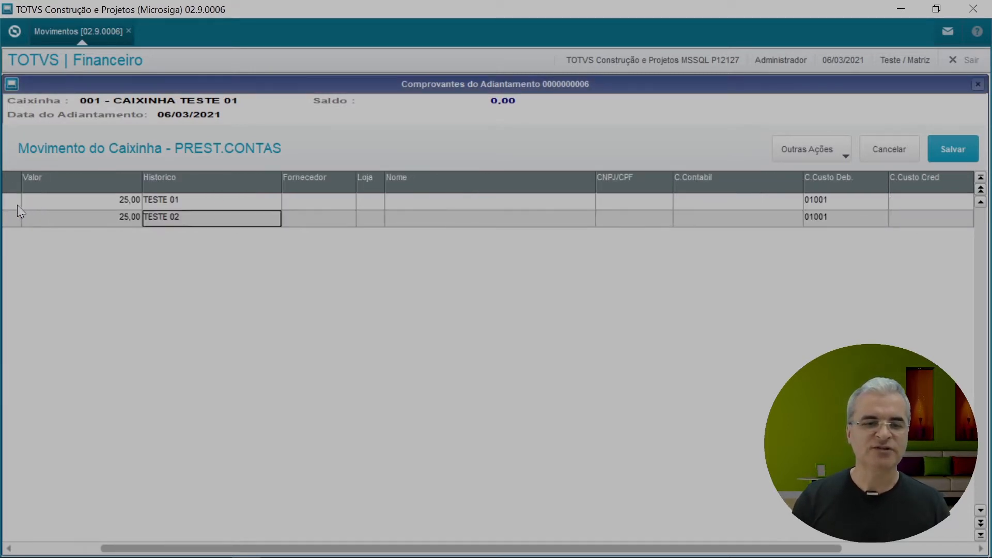
key("Left")
key("Left")
key("Left")
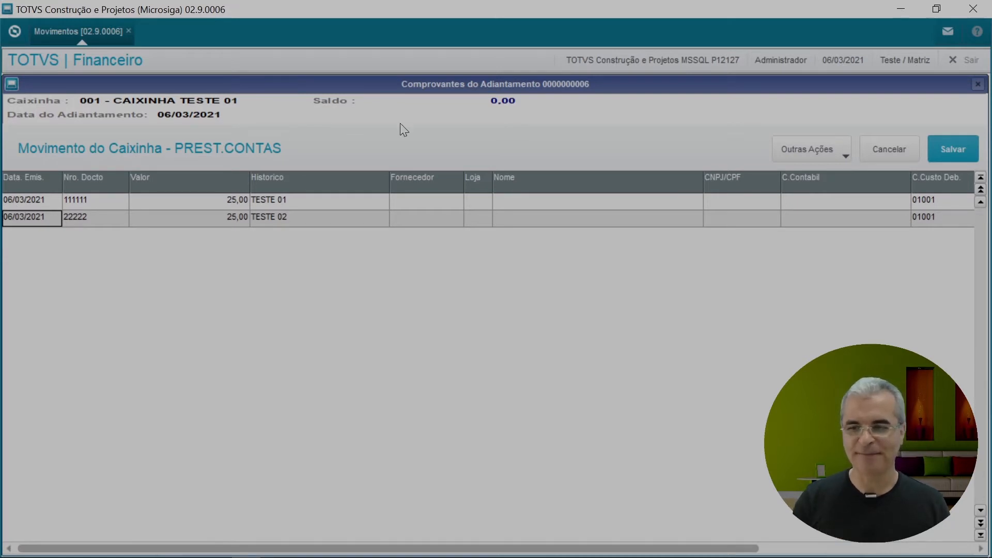
left_click(949, 147)
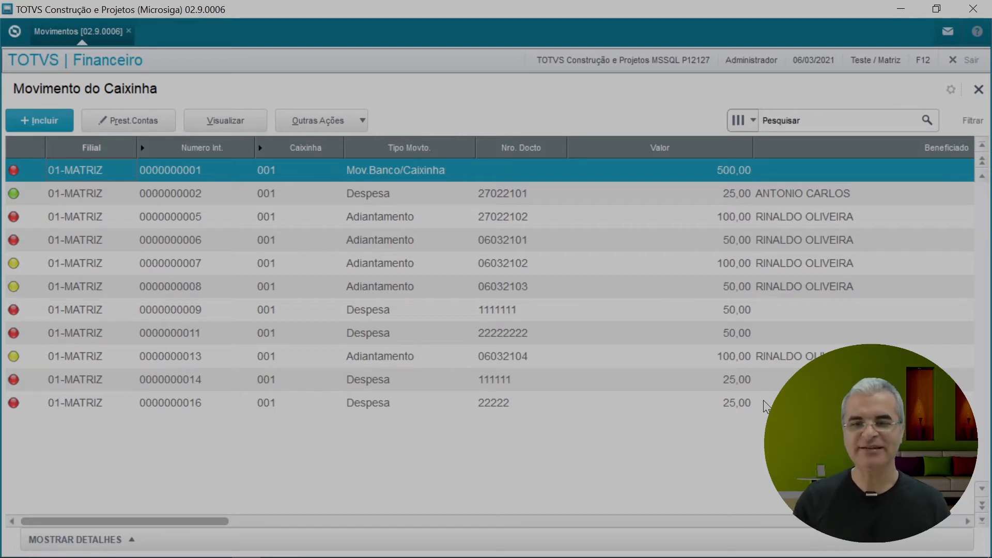
left_click(243, 238)
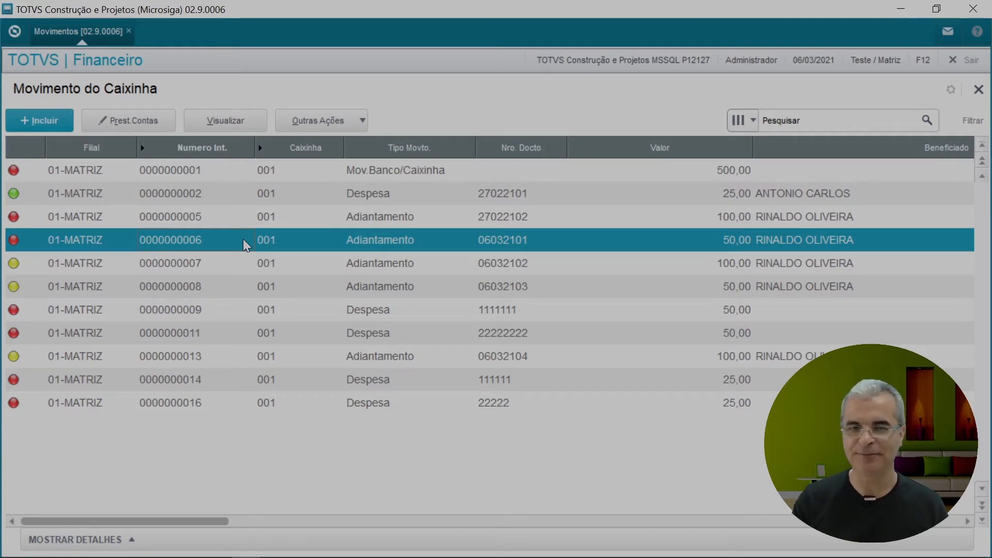
left_click(350, 126)
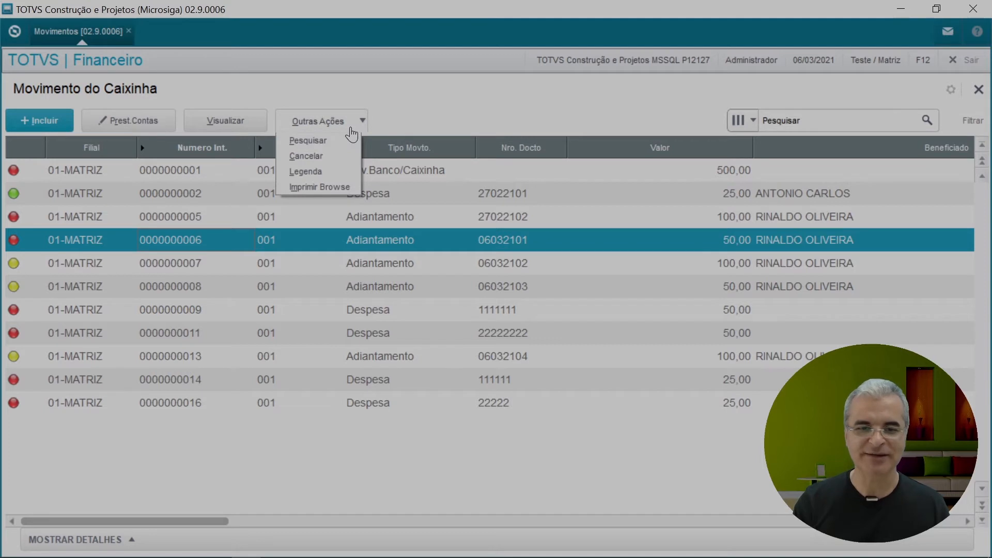
left_click(321, 172)
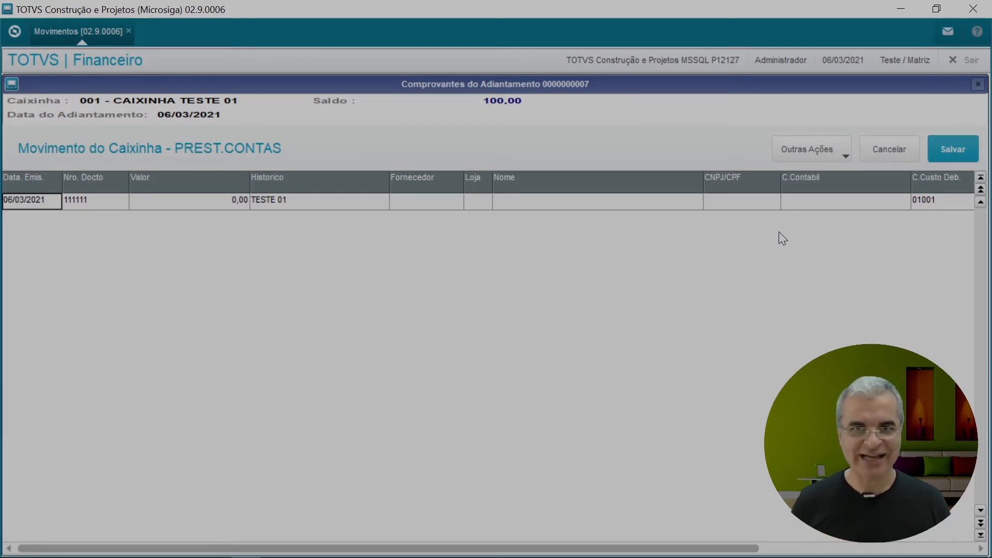
key("Right")
key("Right")
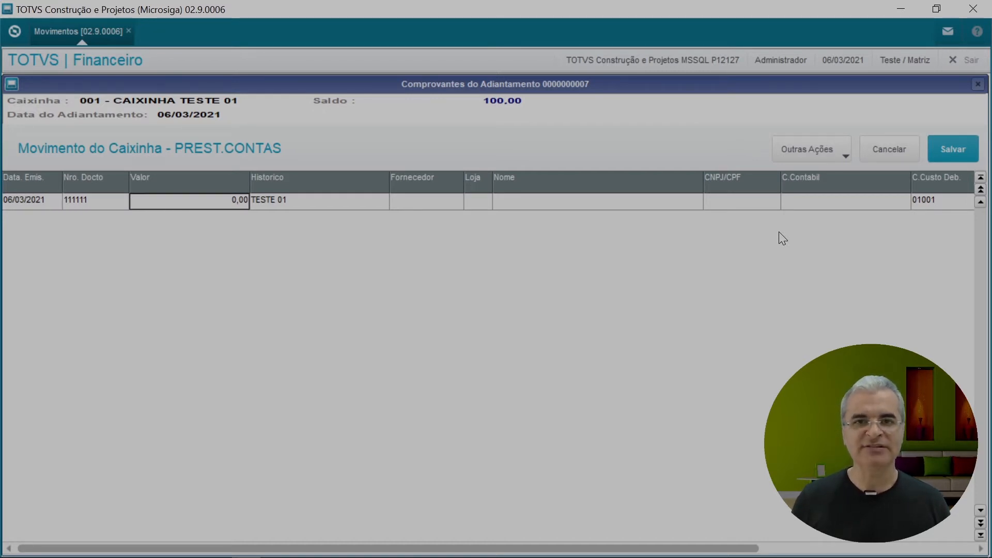
key("Return")
type("50")
key("Return")
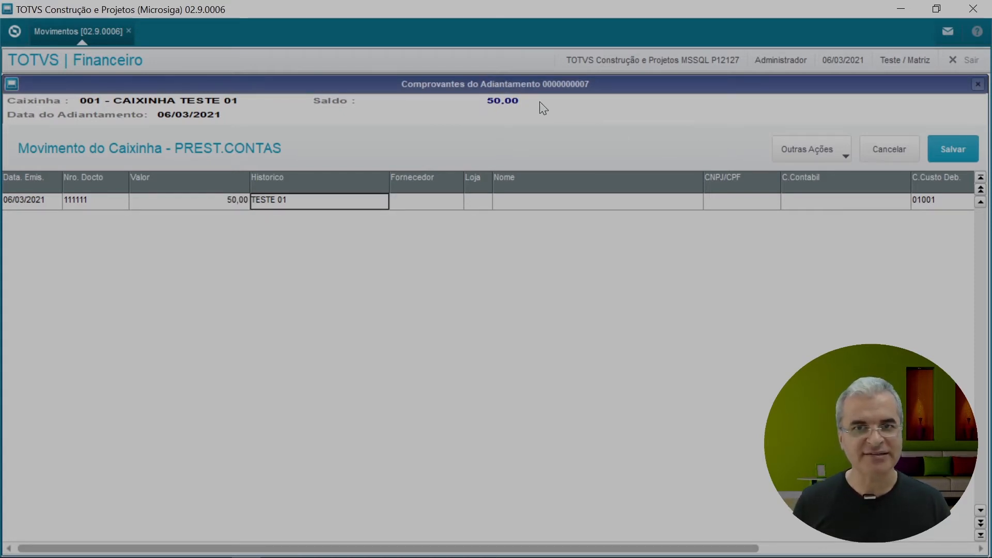
left_click(952, 149)
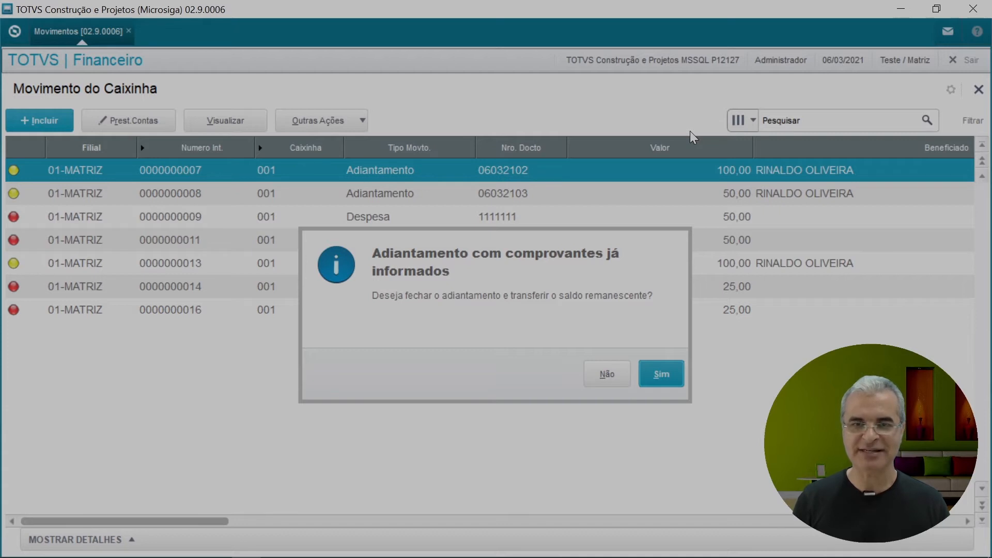
left_click(606, 375)
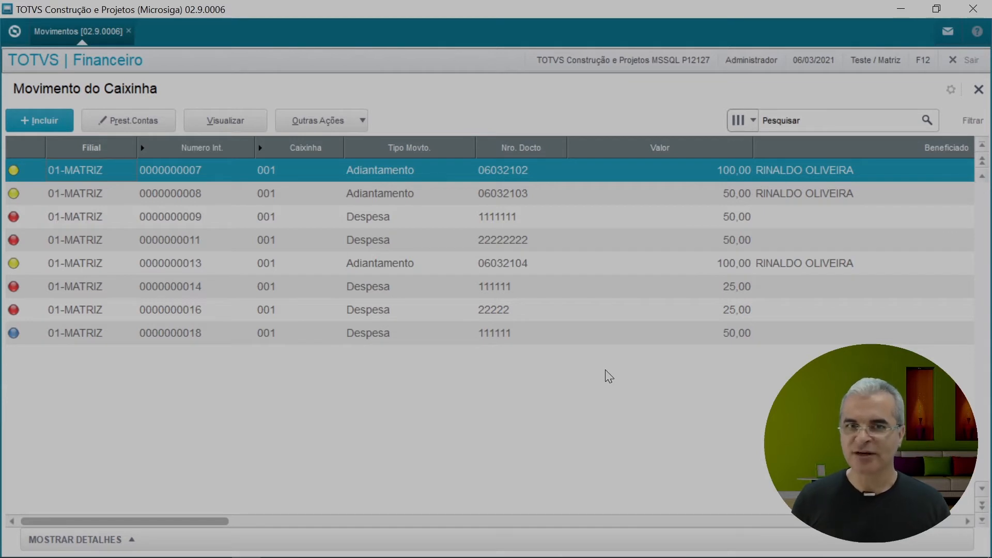
left_click(418, 333)
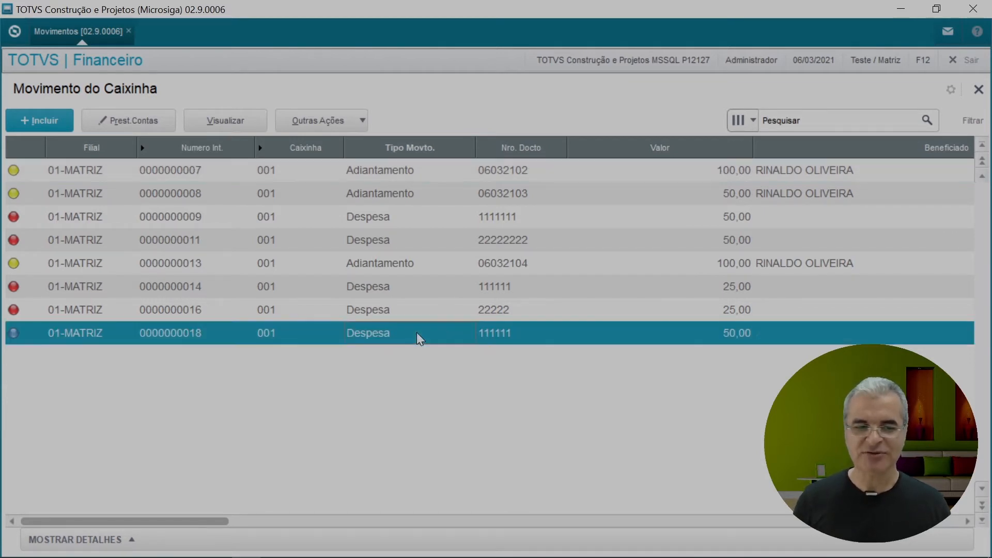
left_click(351, 124)
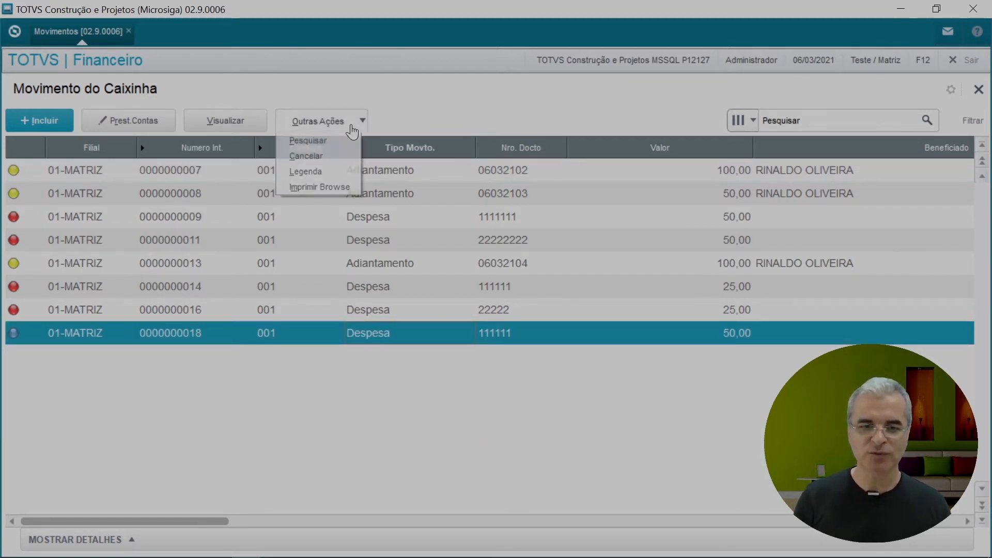
left_click(337, 176)
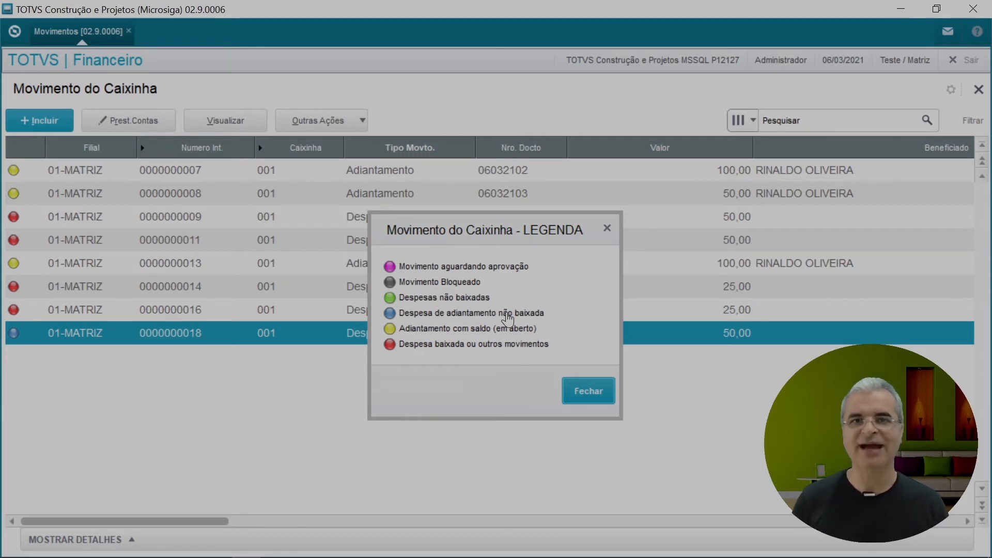
left_click(602, 397)
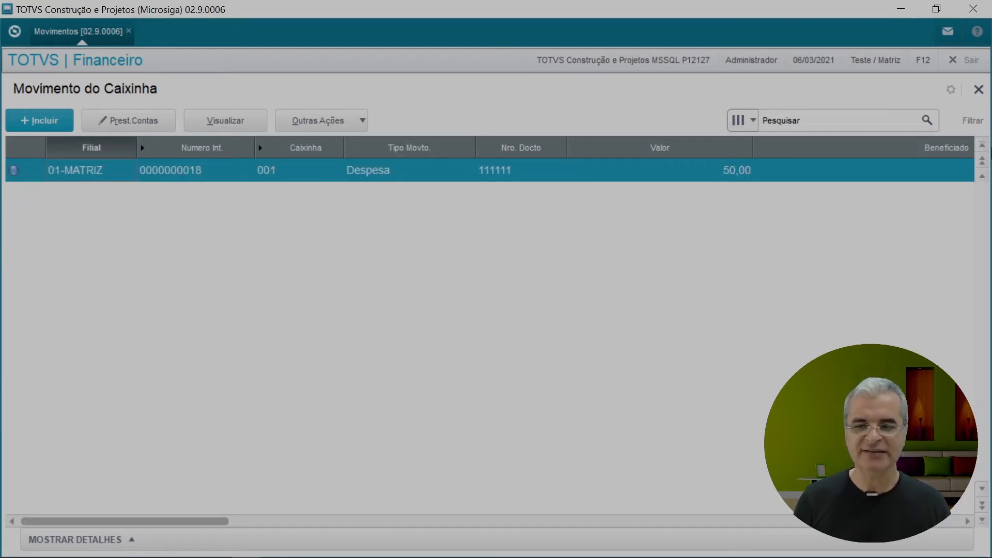
left_click(982, 150)
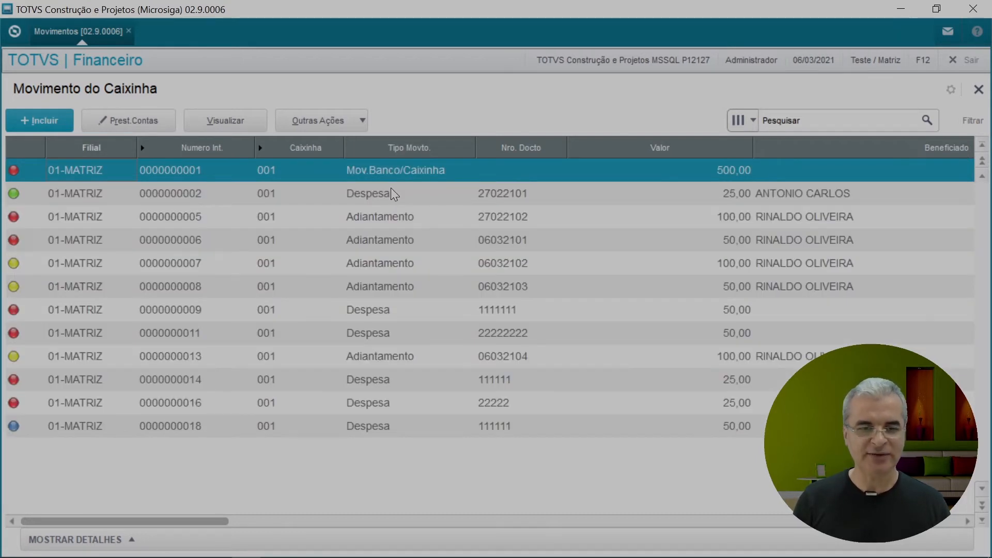
left_click(281, 271)
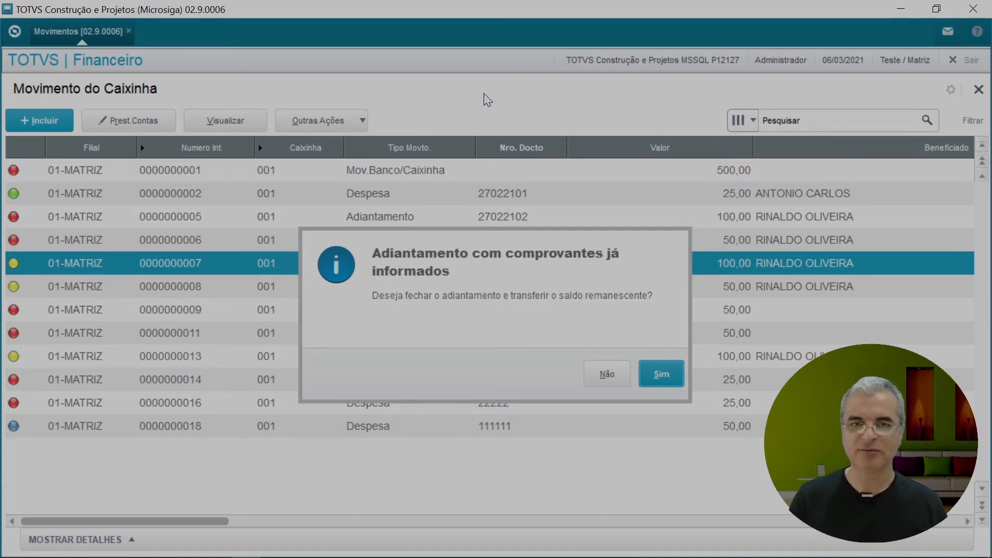
Step: Keep the advance open and enter receipt document 3333333 for 50,00
left_click(605, 374)
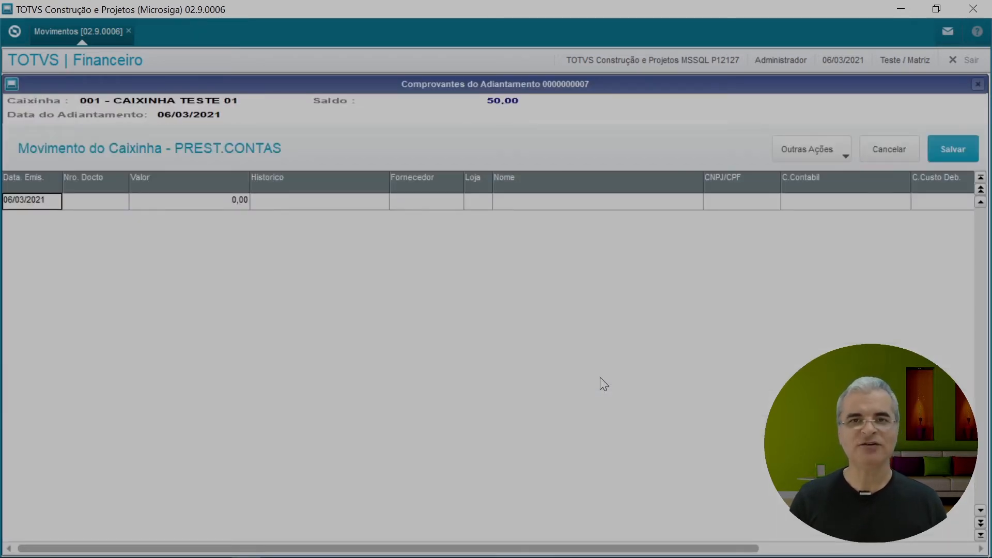
left_click(109, 205)
left_click(109, 205)
type("3333333")
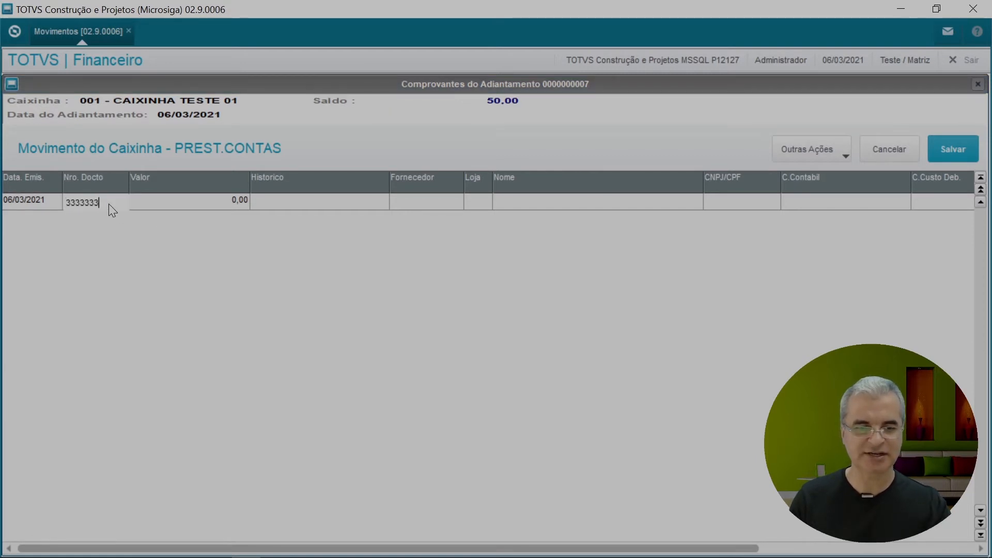
key("Return")
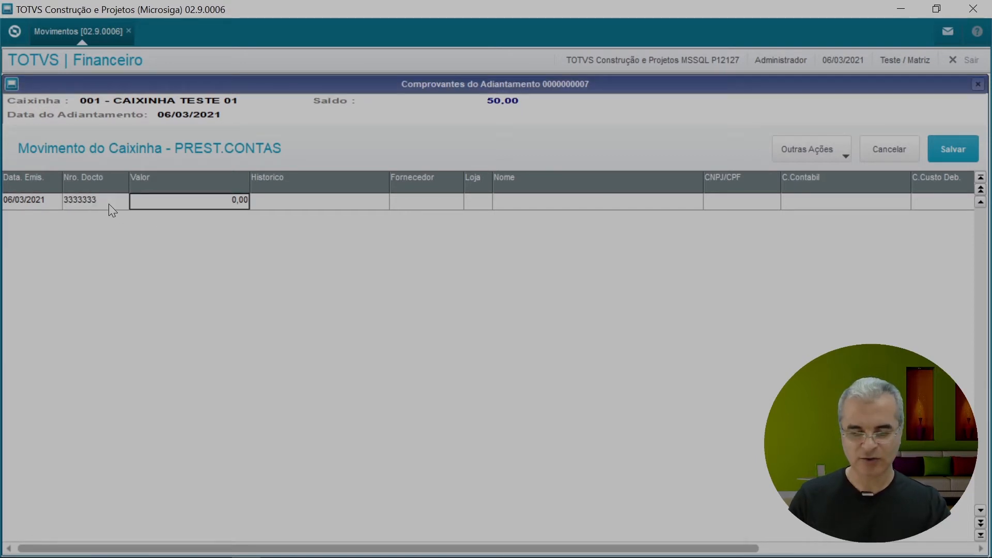
type("50")
key("Return")
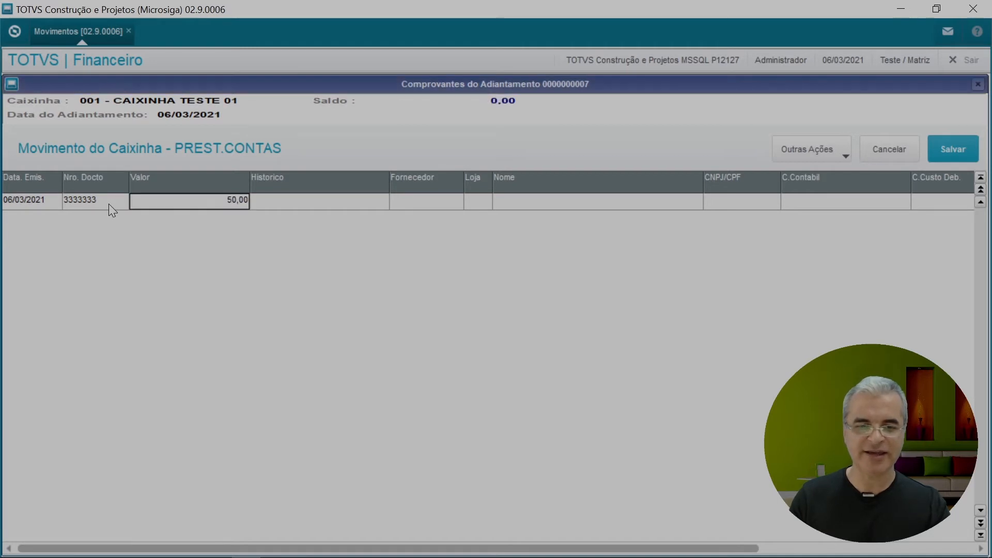
Step: Add description TESTE 03 and debit cost centre 01001, then save the receipts
type("TESTE 03")
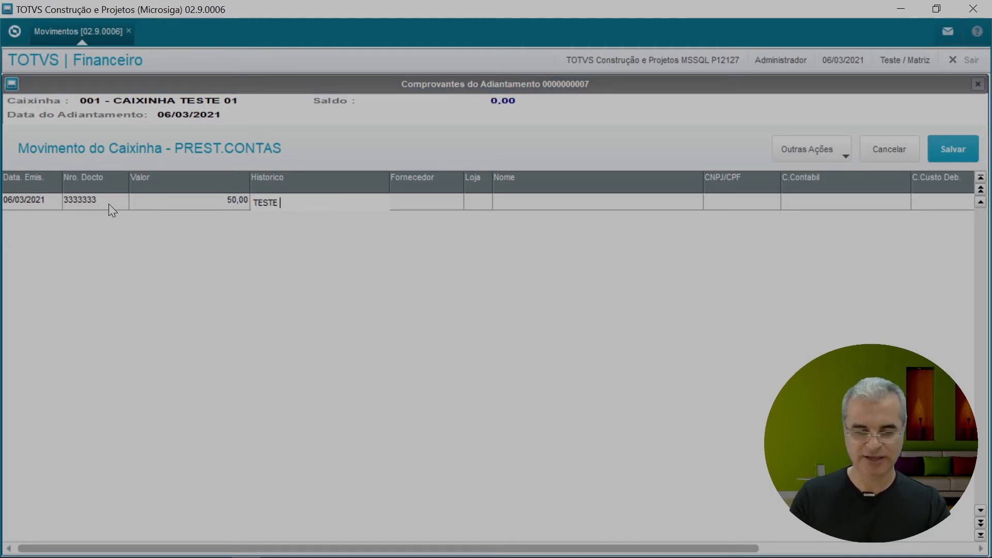
key("Return")
key("Return")
key("Return")
key("Return")
key("Return")
key("Return")
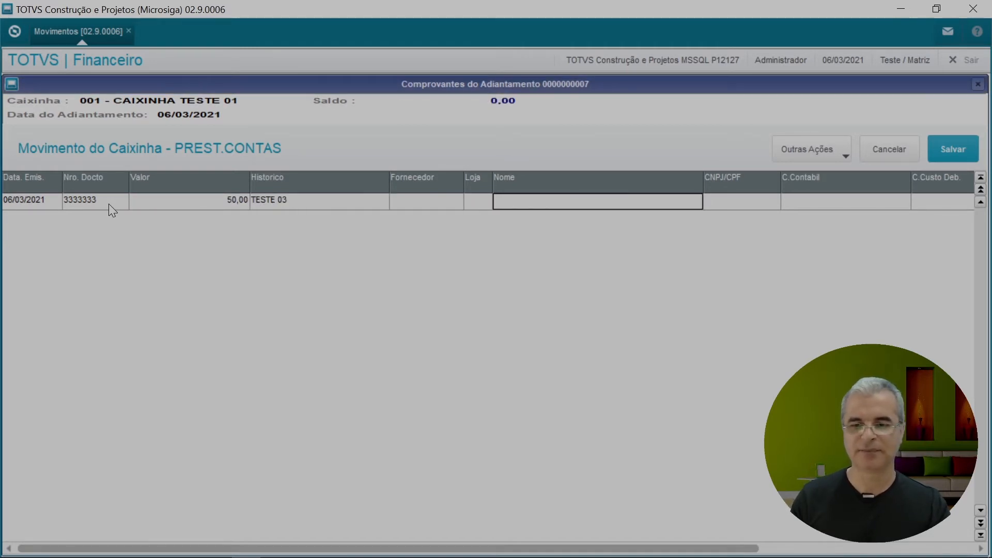
key("Return")
type("01001")
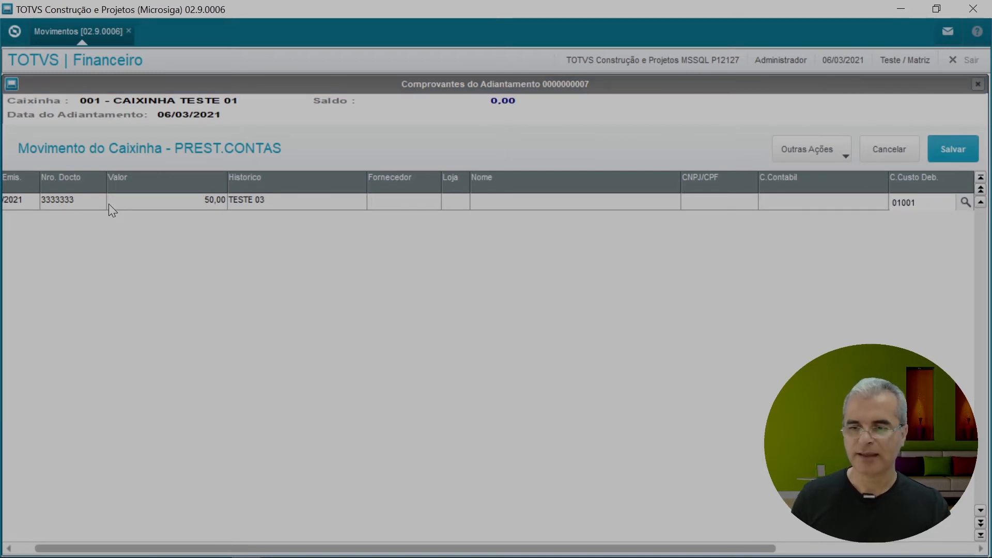
key("Return")
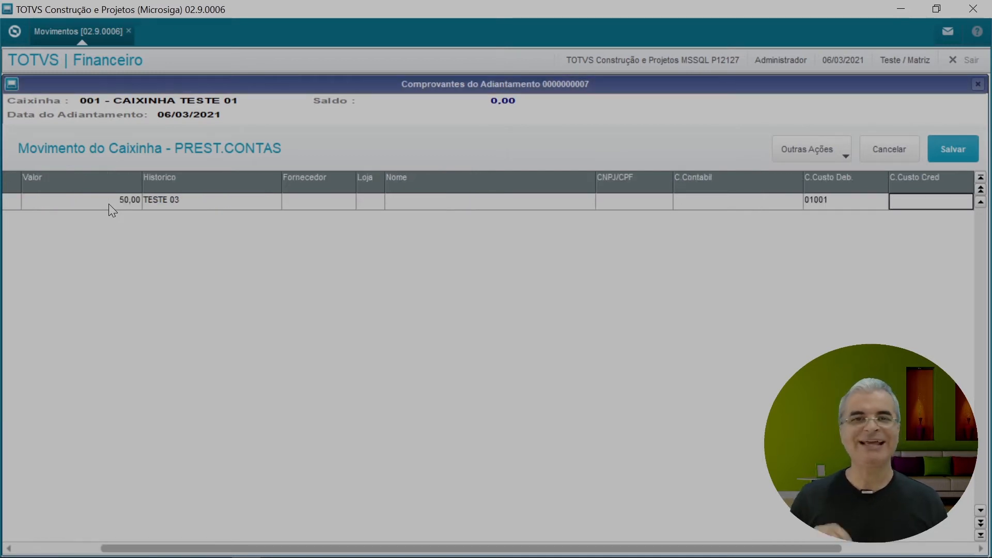
left_click(947, 149)
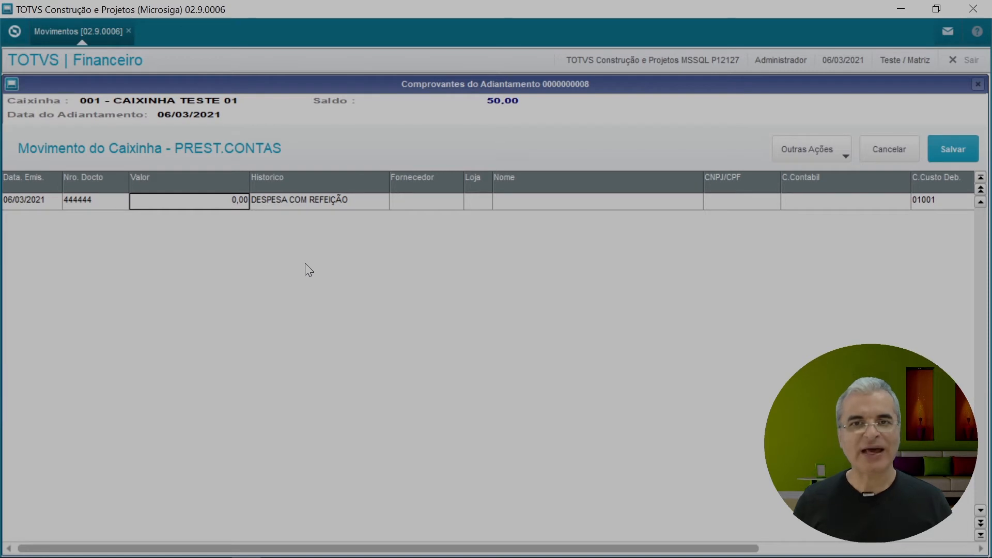
type("40")
key("Return")
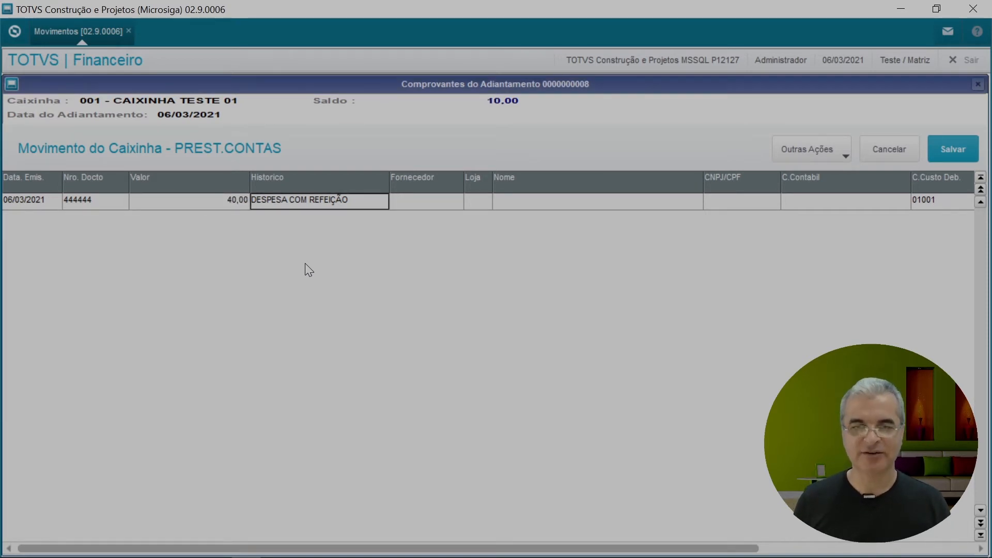
left_click(955, 150)
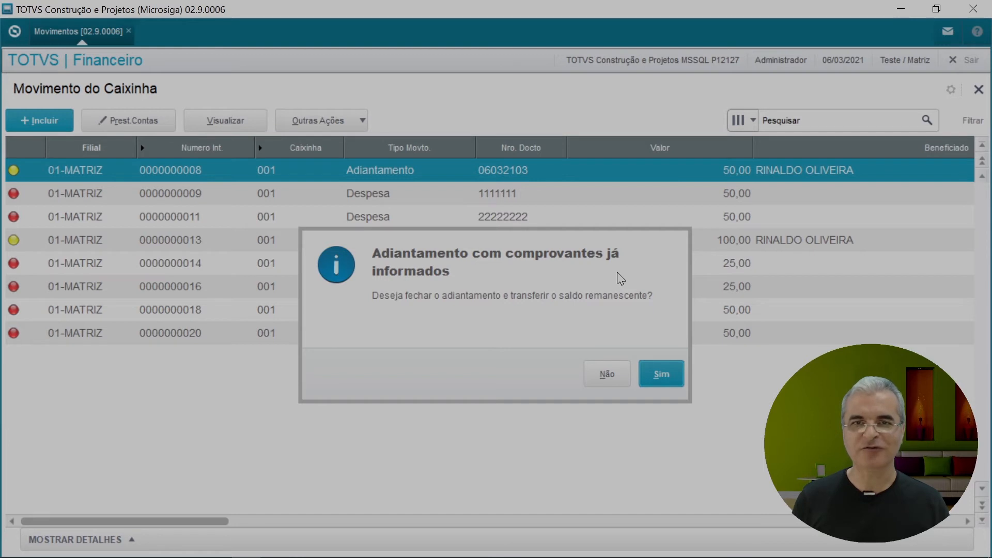
left_click(671, 373)
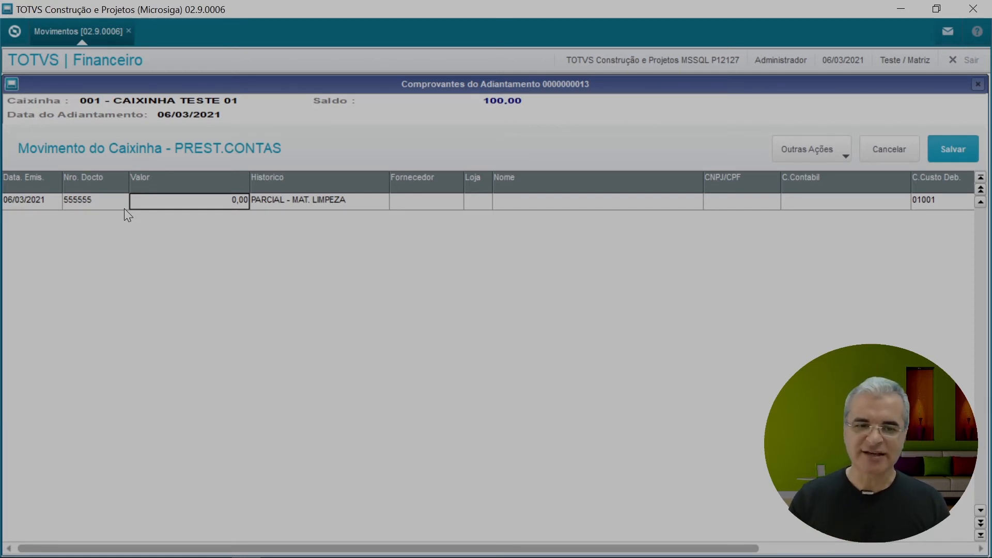
Step: Try 110,00 on receipt 555555, dismiss the over-limit error, then save it at 100,00
key("Return")
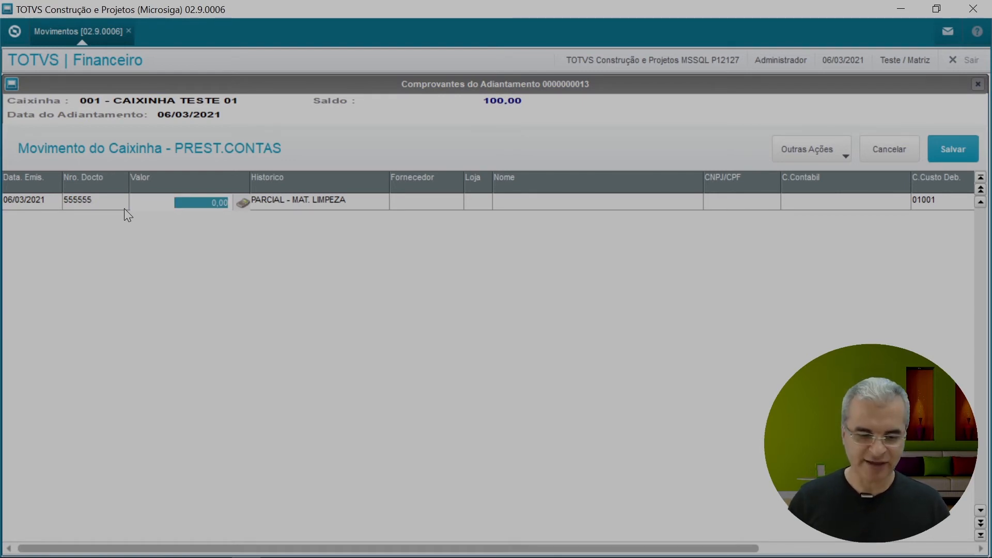
type("110")
key("Return")
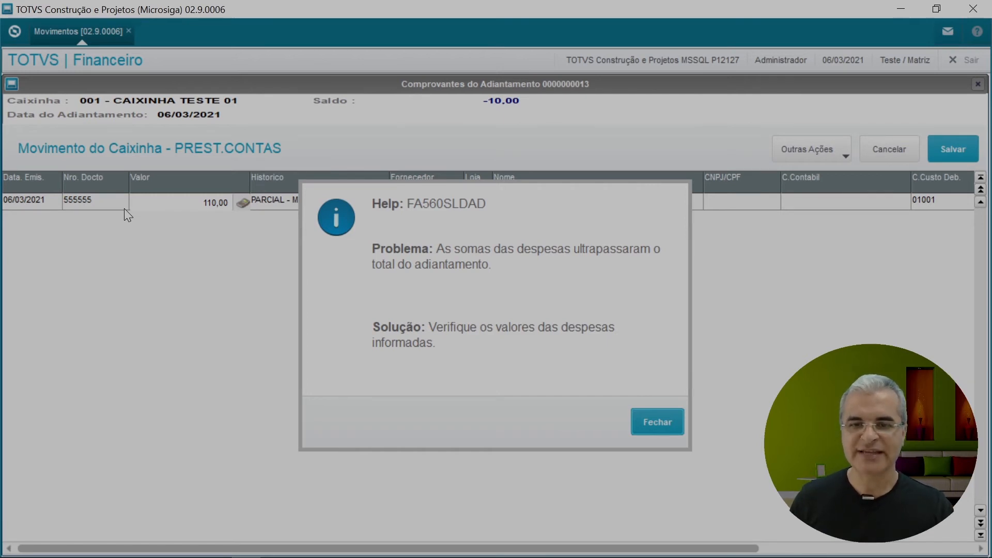
left_click(643, 428)
type("100")
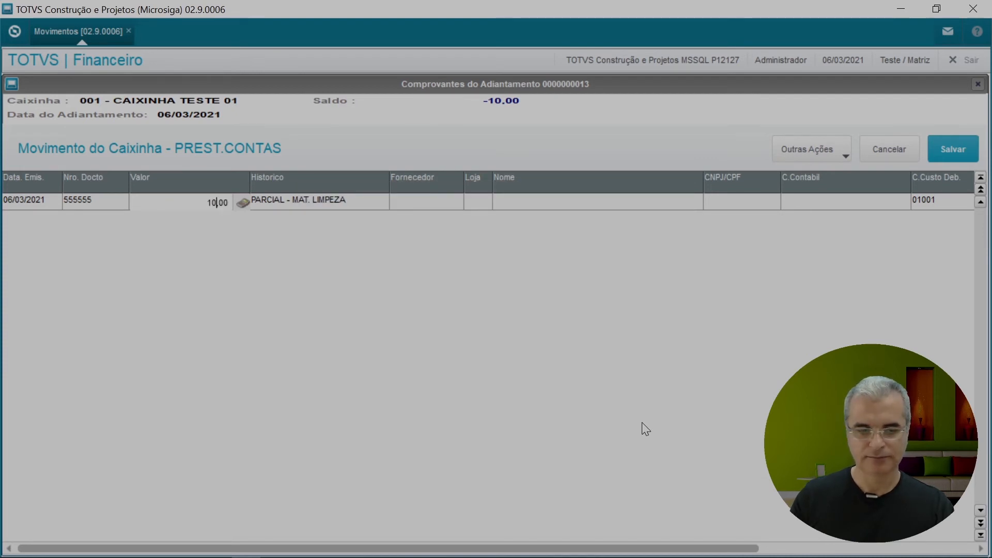
key("Return")
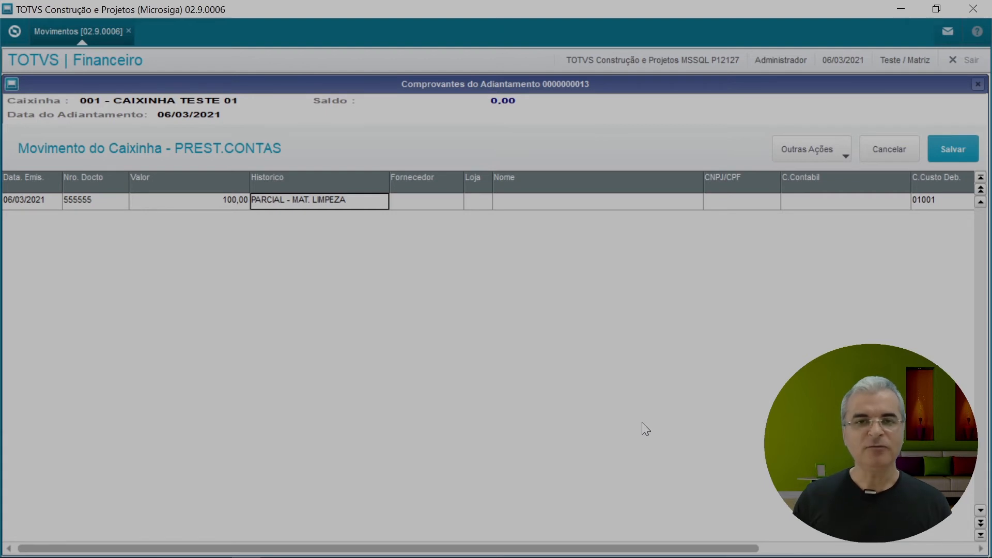
left_click(950, 150)
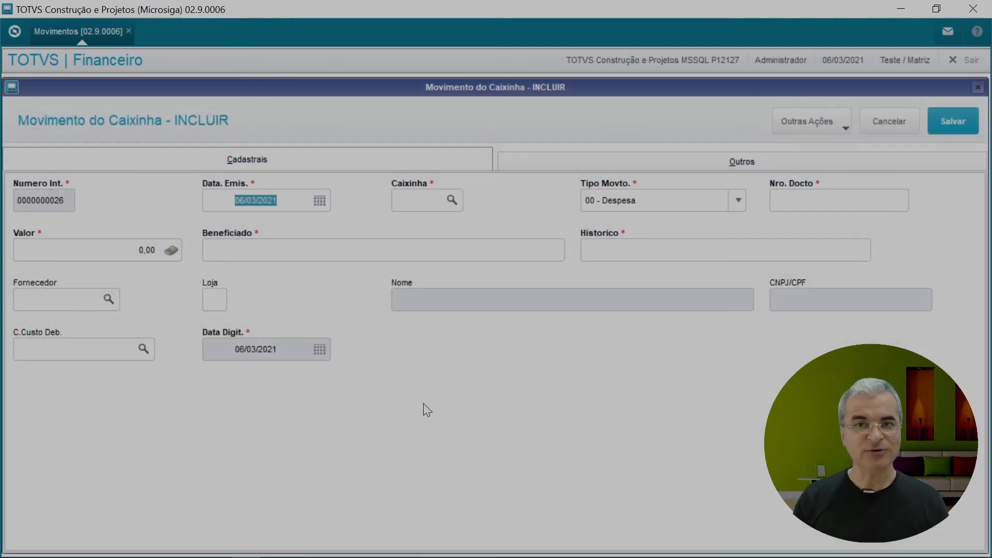
Step: Set petty cash 001, document 555555 and value 10,00 for the new expense
left_click(403, 201)
type("001")
key("Tab")
key("Tab")
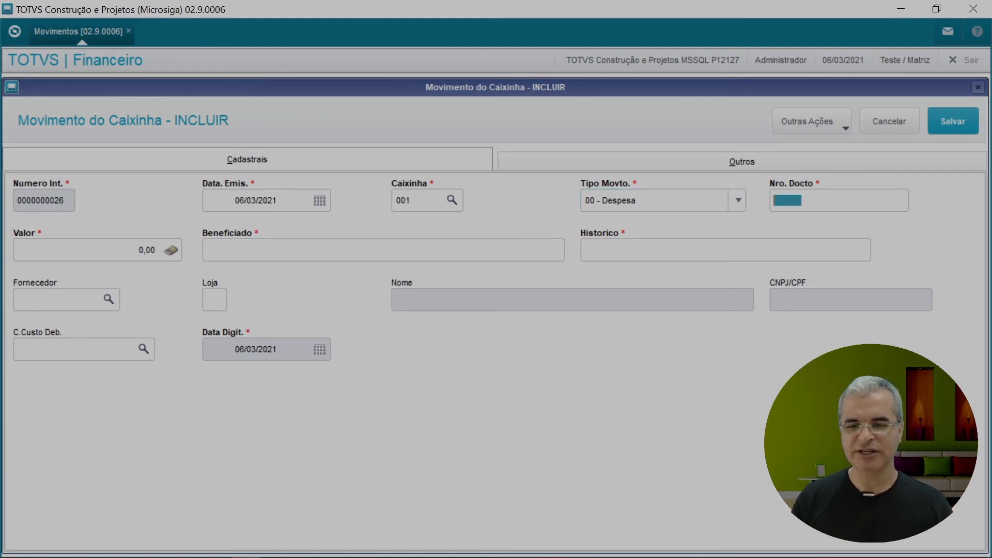
type("555555")
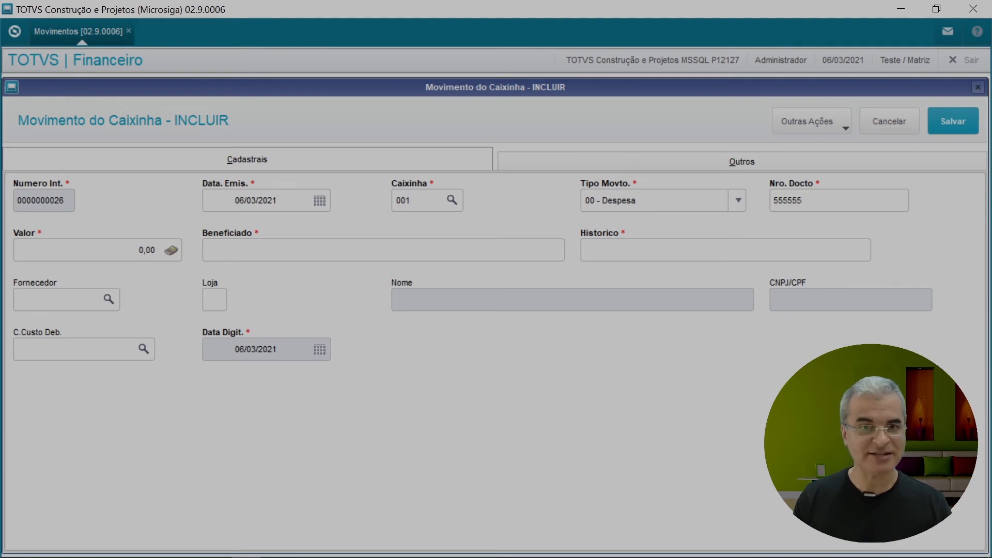
key("Tab")
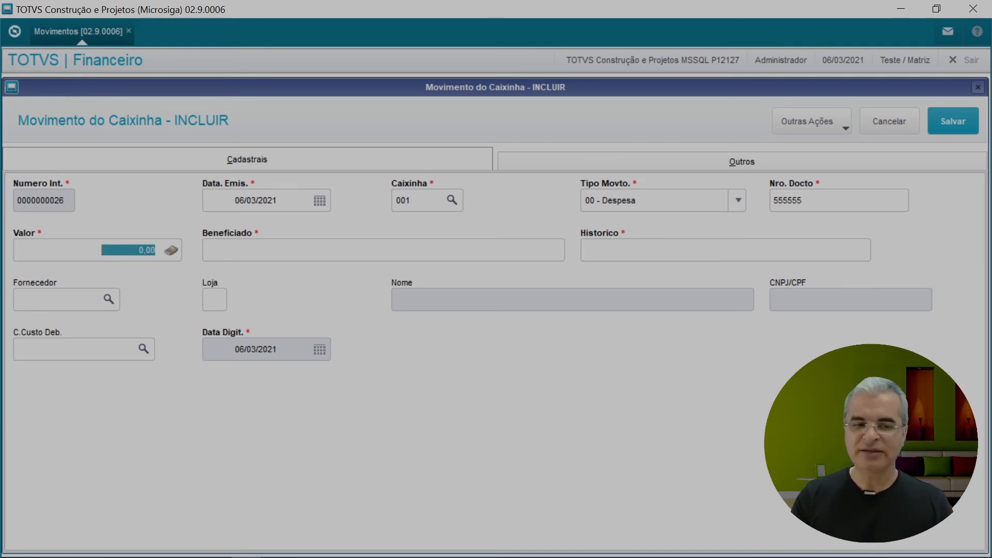
type("10")
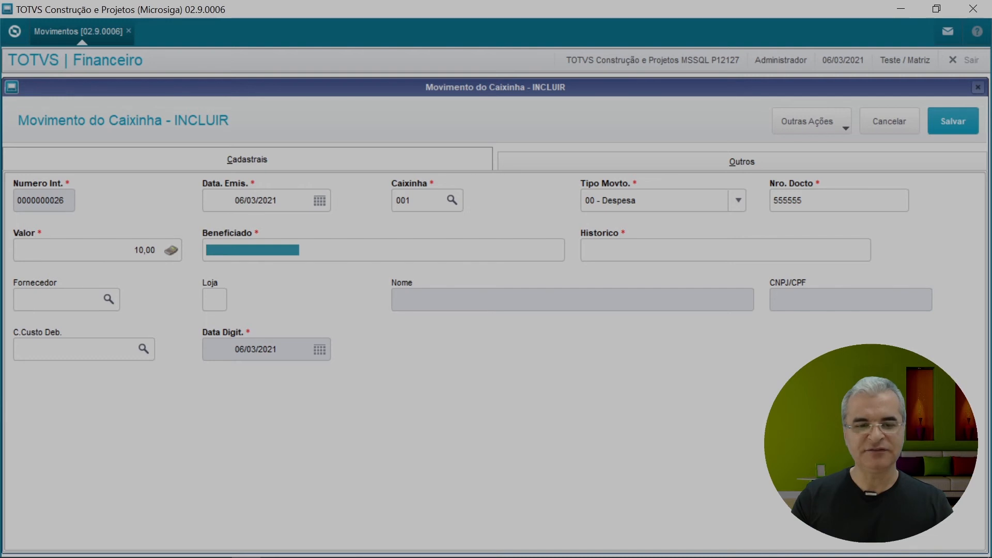
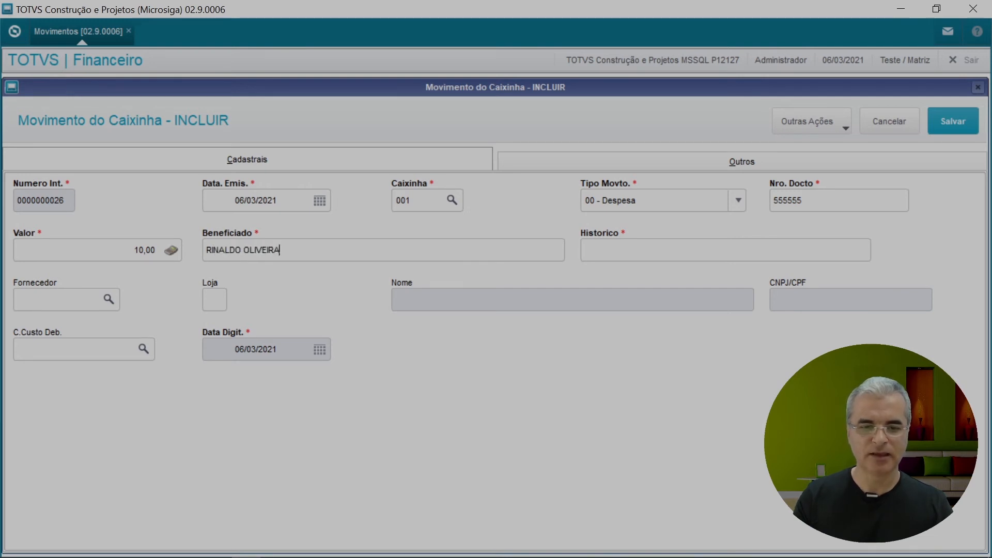
Step: Fill in the beneficiary's name, description PARCIAL COMPL. MAT. and cost centre 01001, then save
key("Tab")
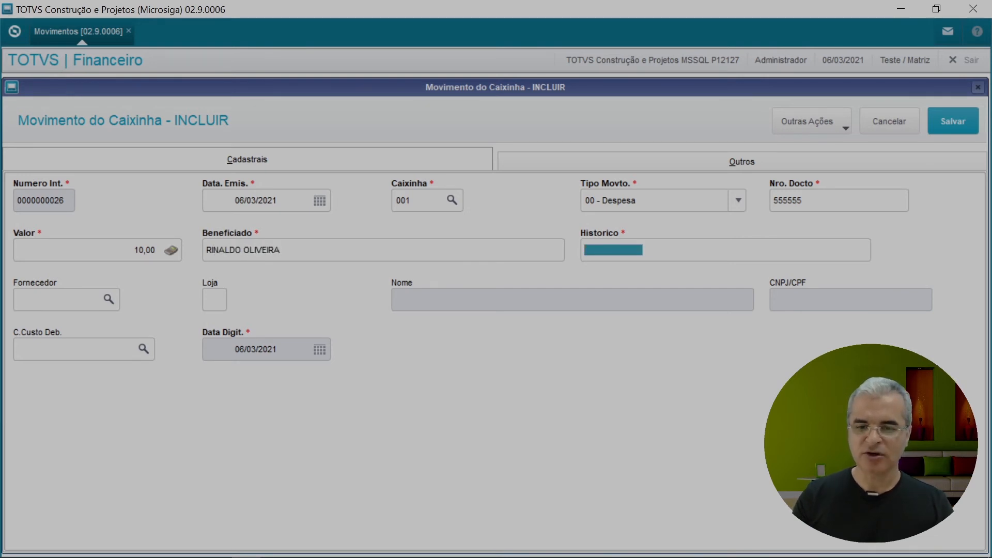
type("PARCIAL")
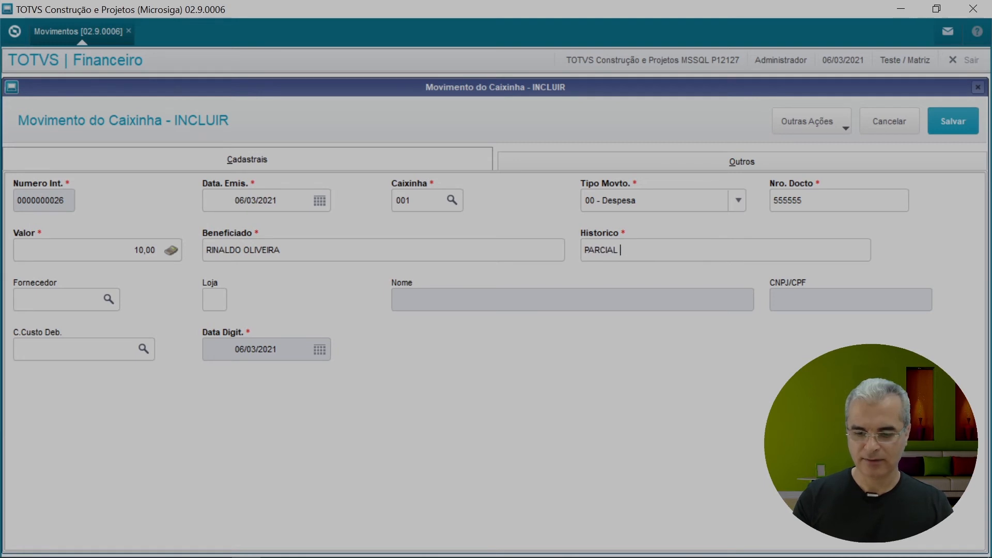
type(" COMPL. MAT.")
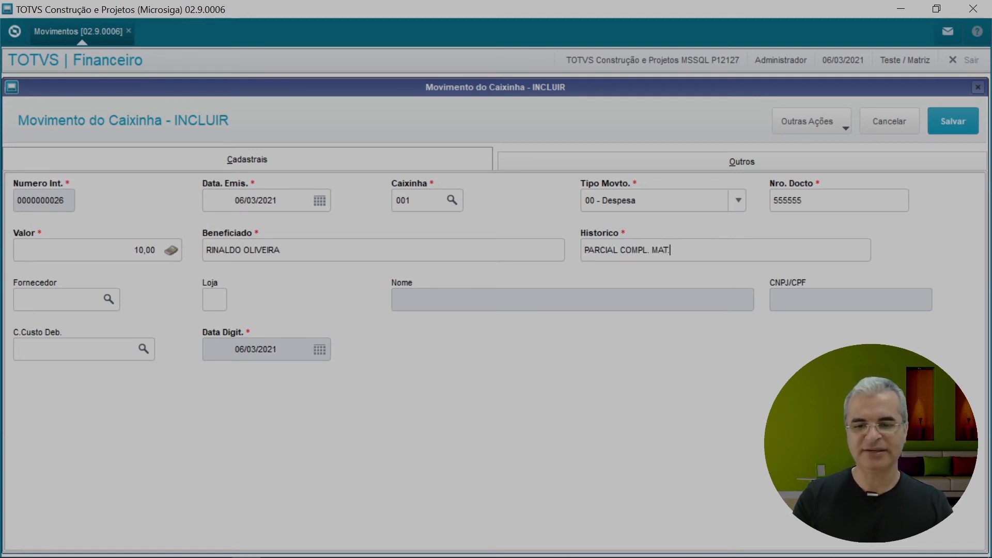
left_click(41, 349)
type("01001")
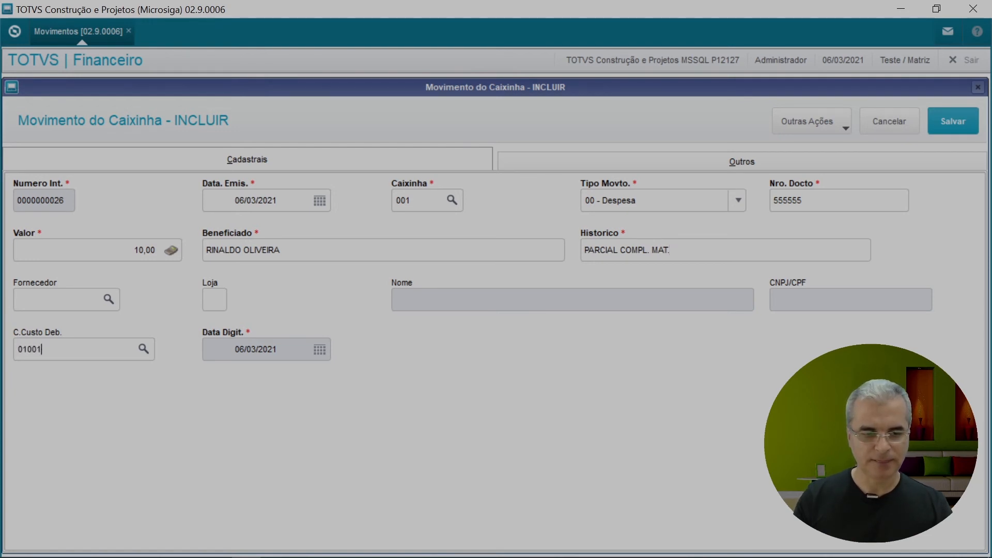
left_click(964, 132)
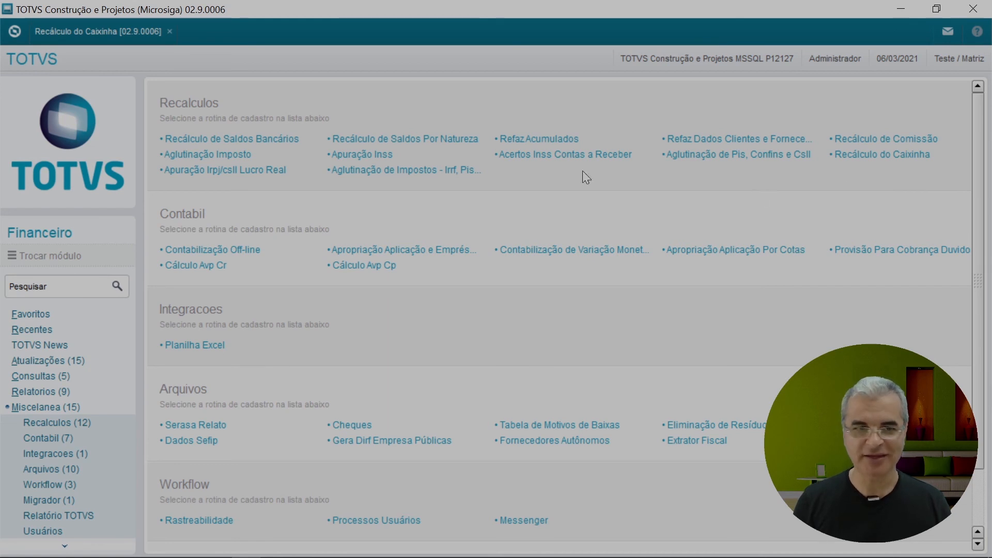
Step: Start Recálculo do Caixinha with Movimentos set to Todos, petty cash blank to ZZZ, branches to zz
left_click(122, 41)
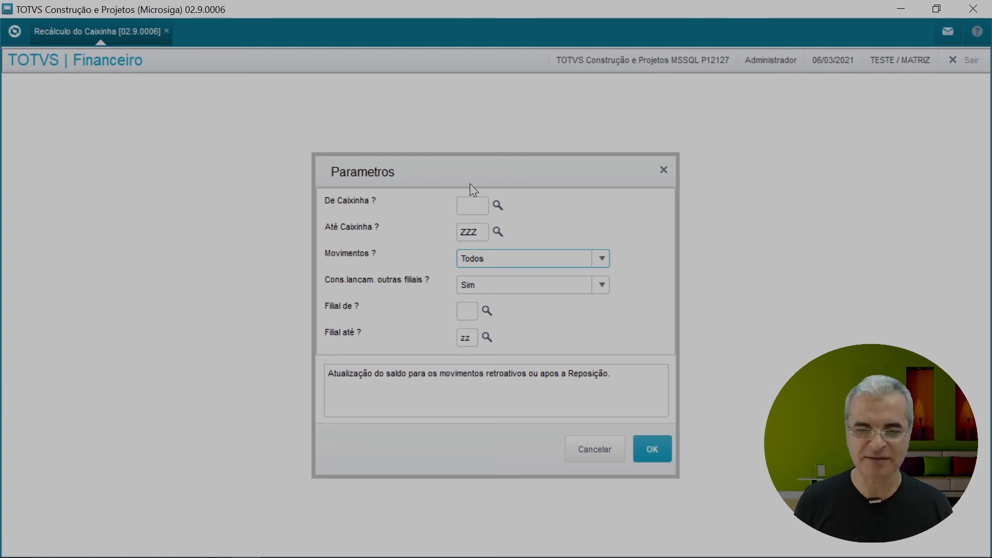
left_click(604, 258)
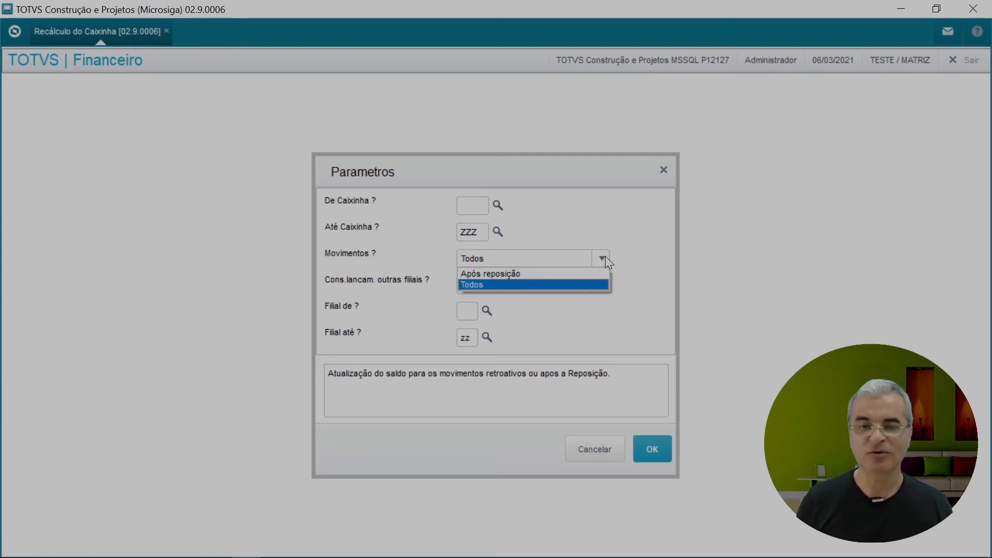
left_click(569, 285)
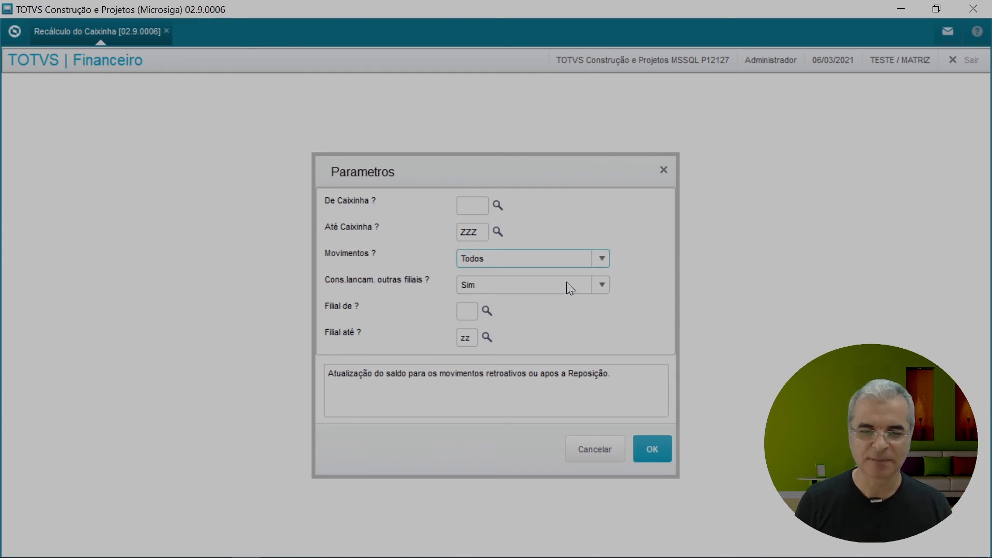